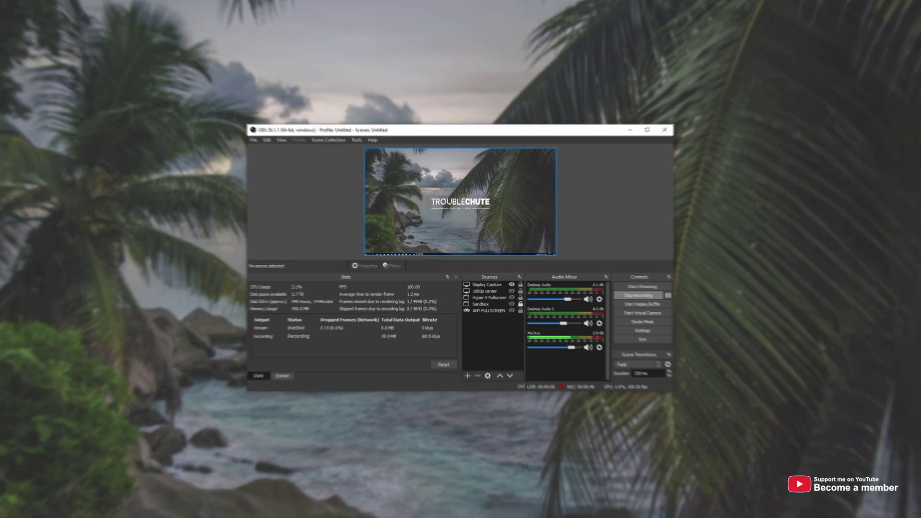
- Stretch the OBS Studio window to full screen height for a larger preview
double_click(564, 69)
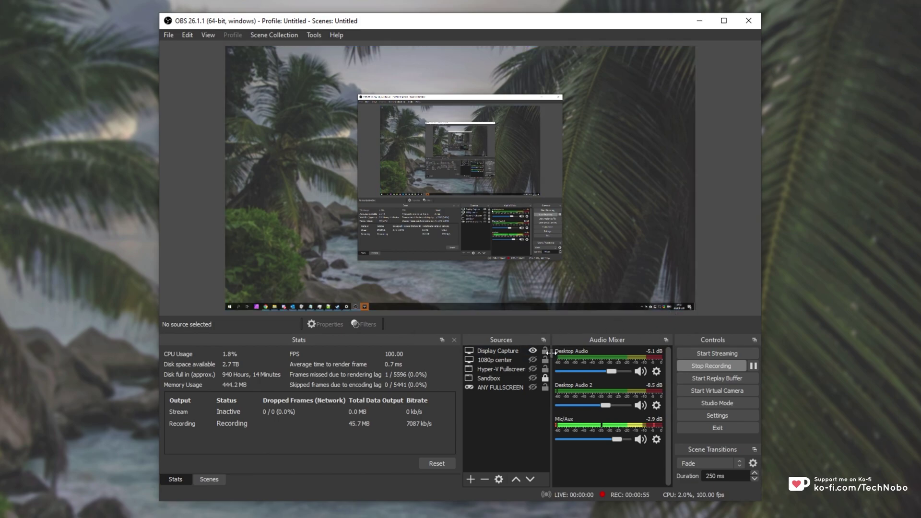
double_click(509, 387)
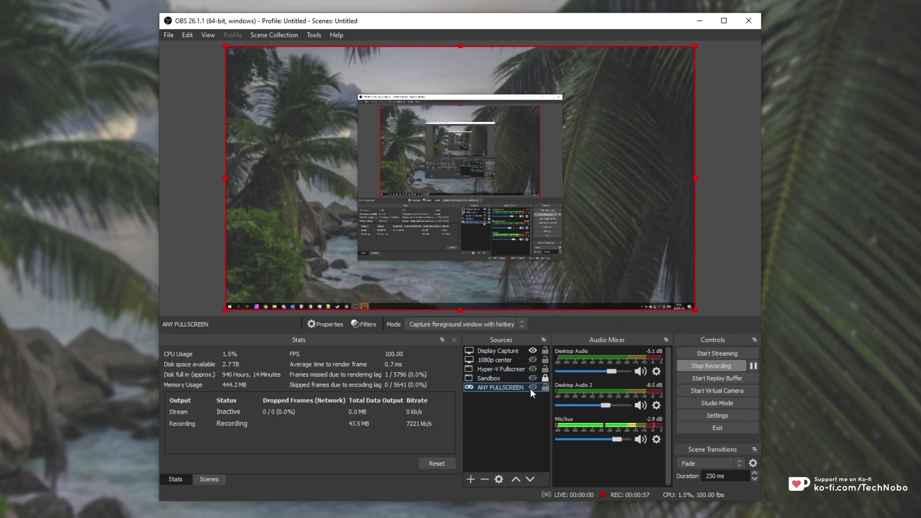
click(478, 345)
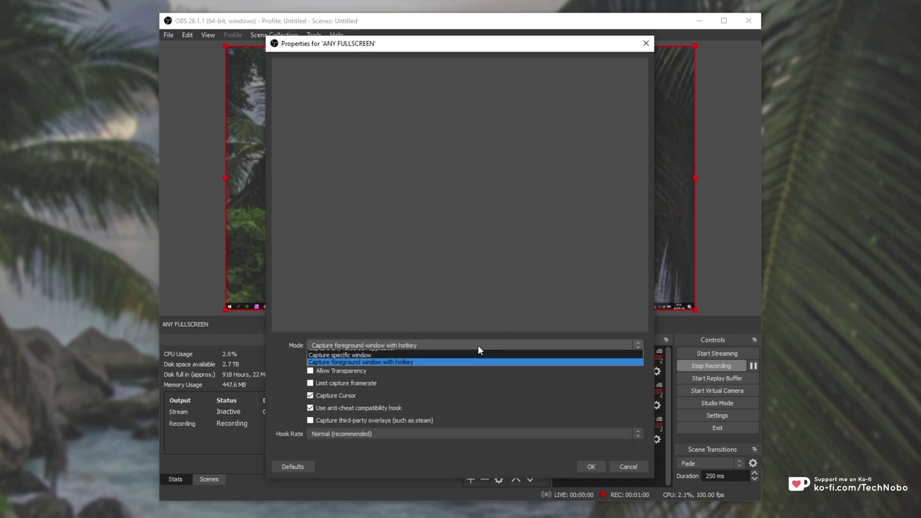
click(412, 361)
click(412, 360)
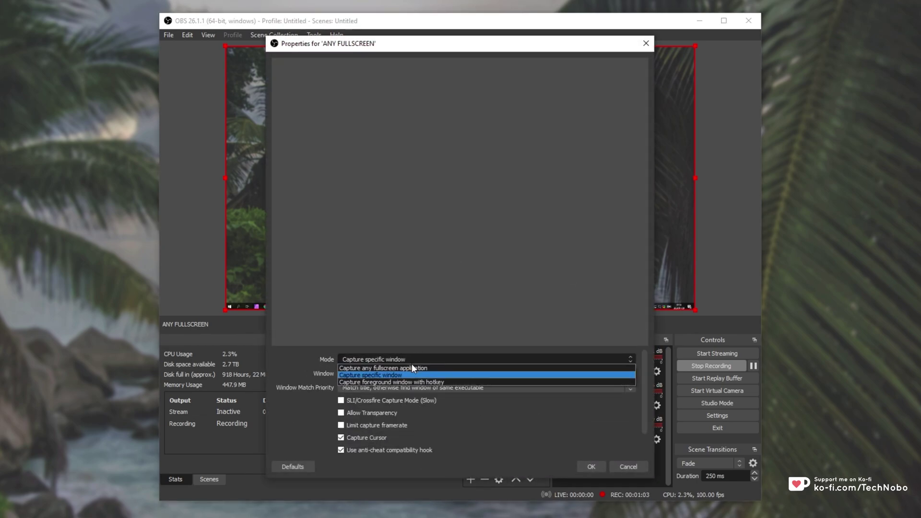
click(411, 380)
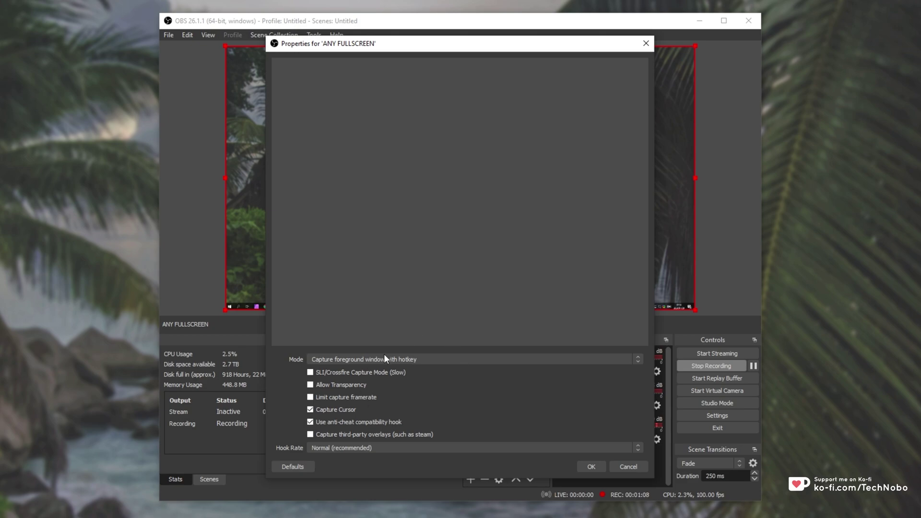
click(645, 469)
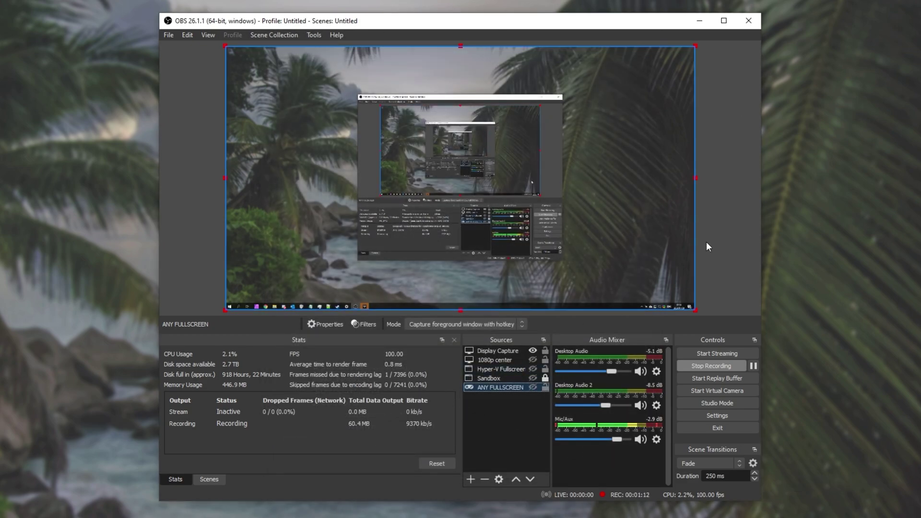
- Clear the preview selection, then select the Display Capture and ANY FULLSCREEN sources in turn
click(724, 177)
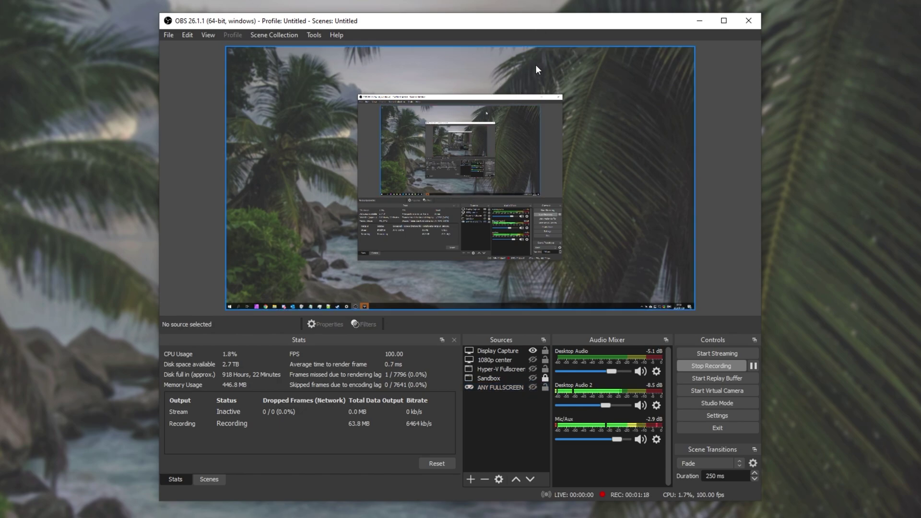
click(490, 353)
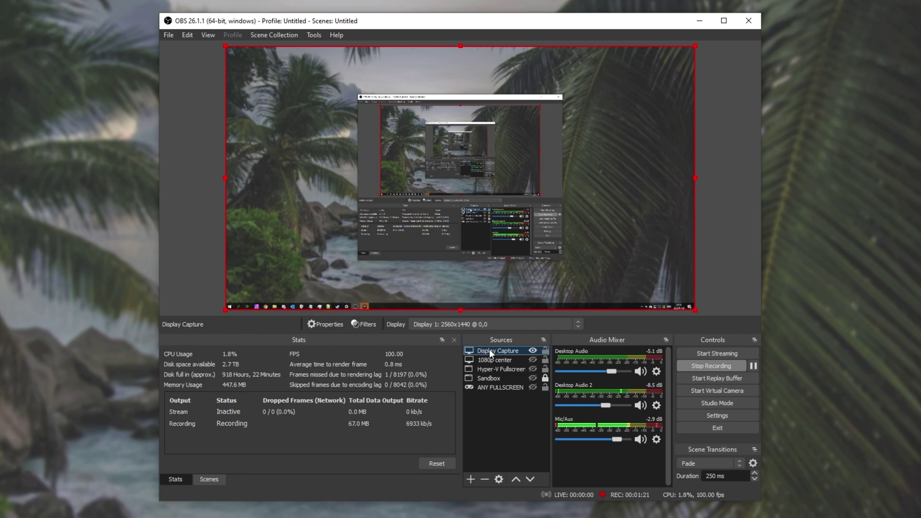
click(517, 390)
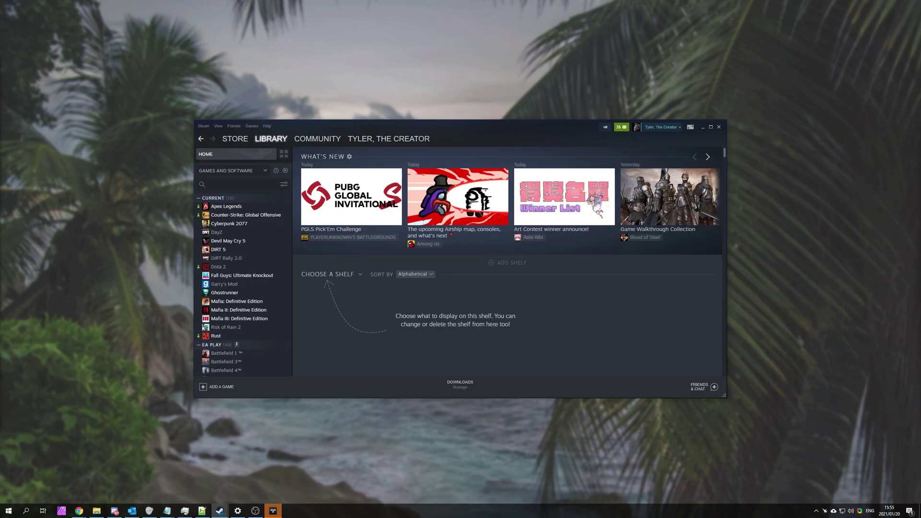
- Launch Counter-Strike: Global Offensive from the Steam Library and minimize Steam
click(242, 215)
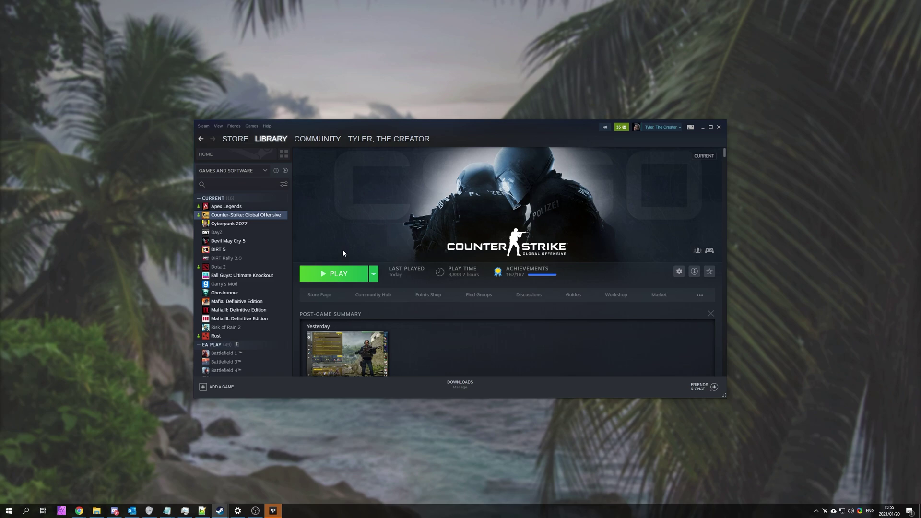
click(358, 274)
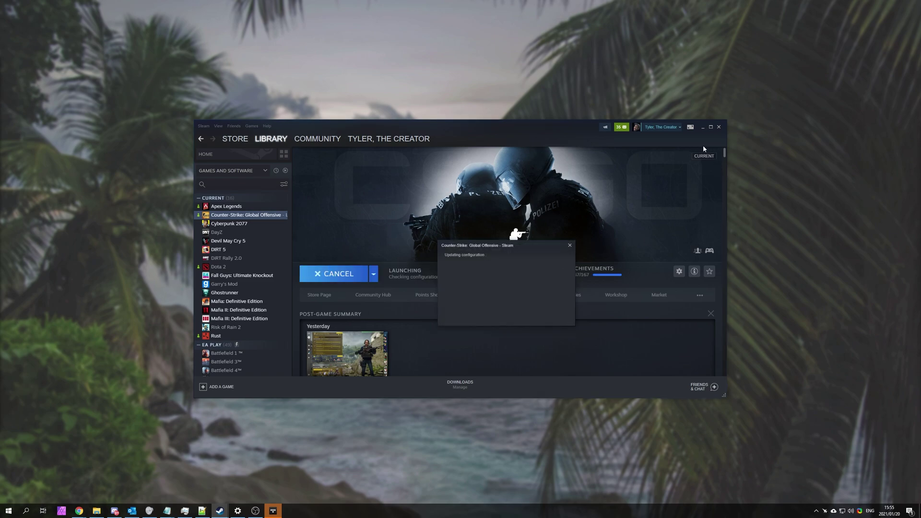
click(703, 128)
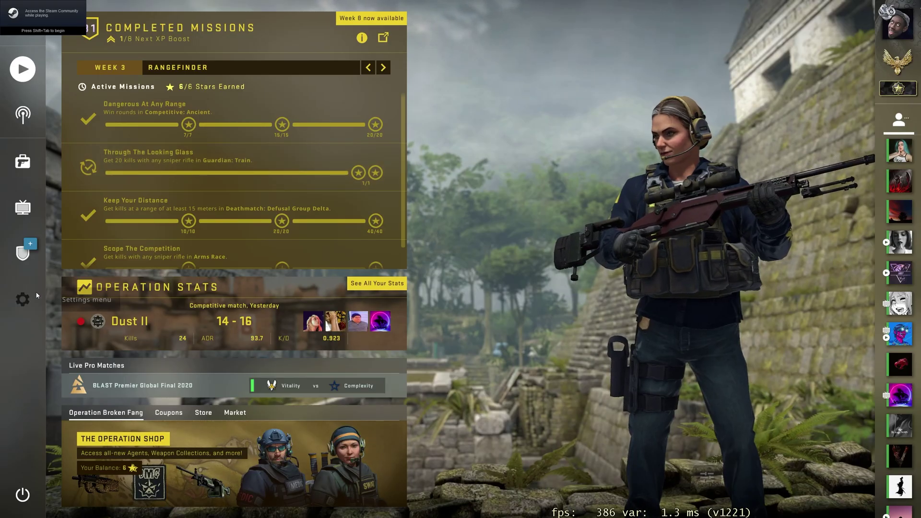
- Review the Video settings, then start a competitive match search on Mirage
click(23, 299)
click(112, 61)
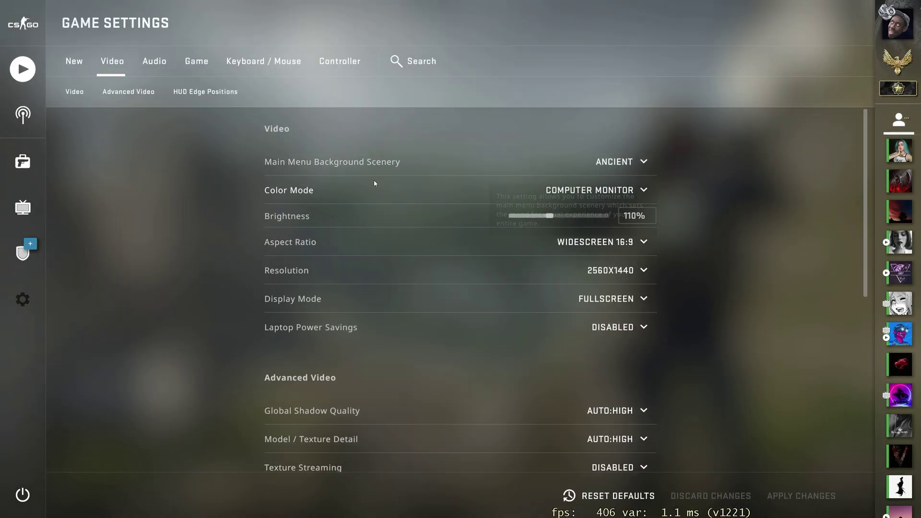
click(22, 69)
click(96, 92)
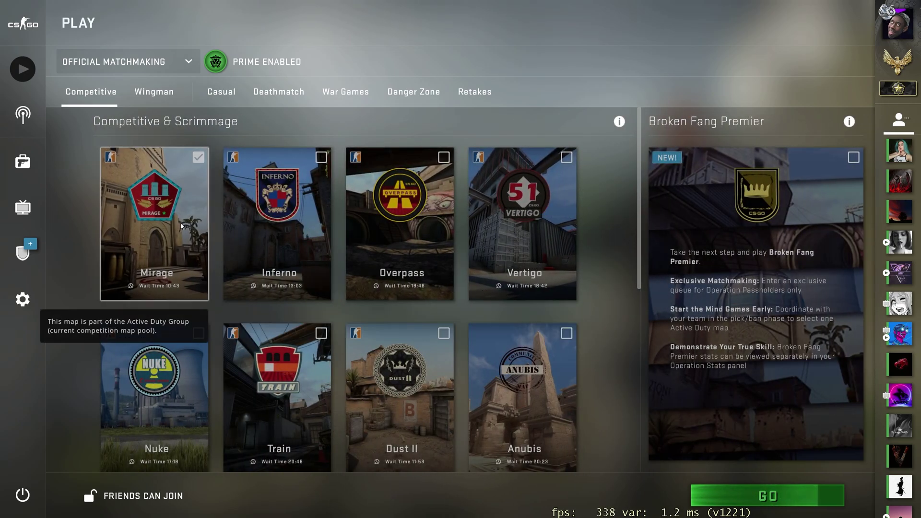
click(154, 226)
click(775, 499)
- Cancel the Mirage match search and quit the game
mouse_move(890, 124)
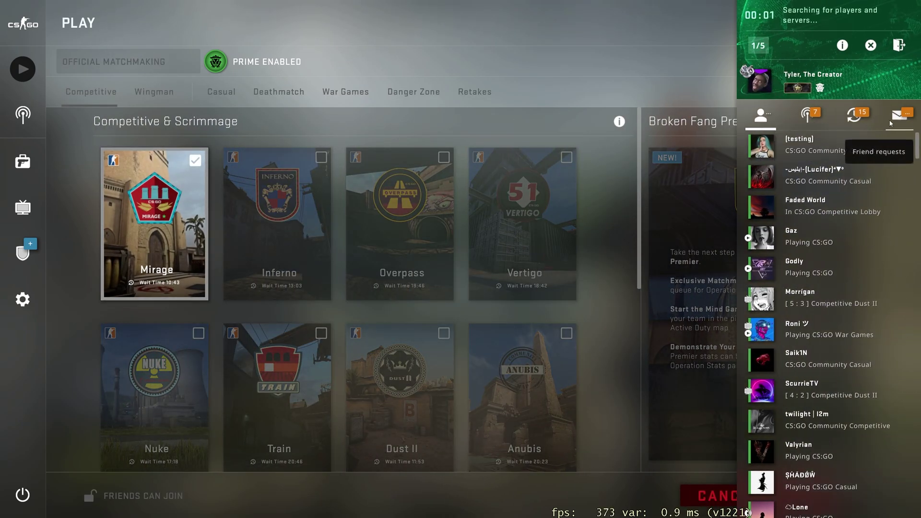
click(896, 46)
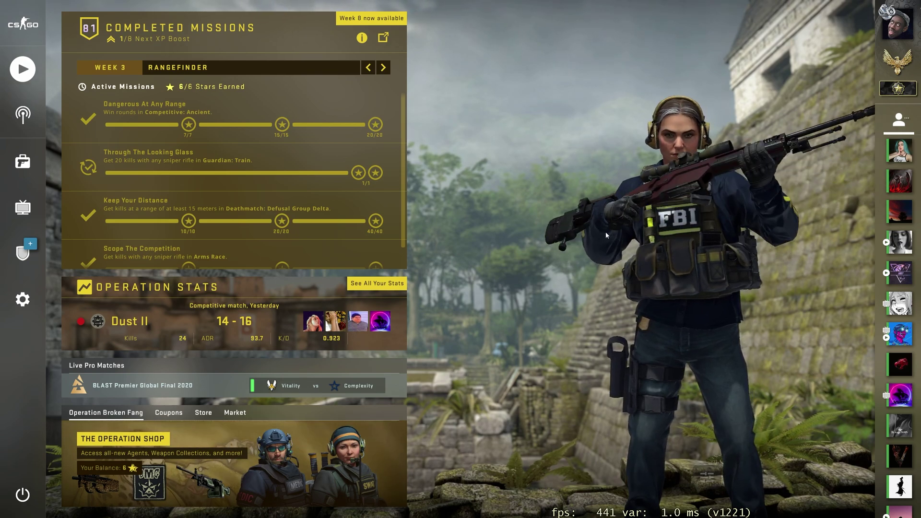
mouse_move(904, 220)
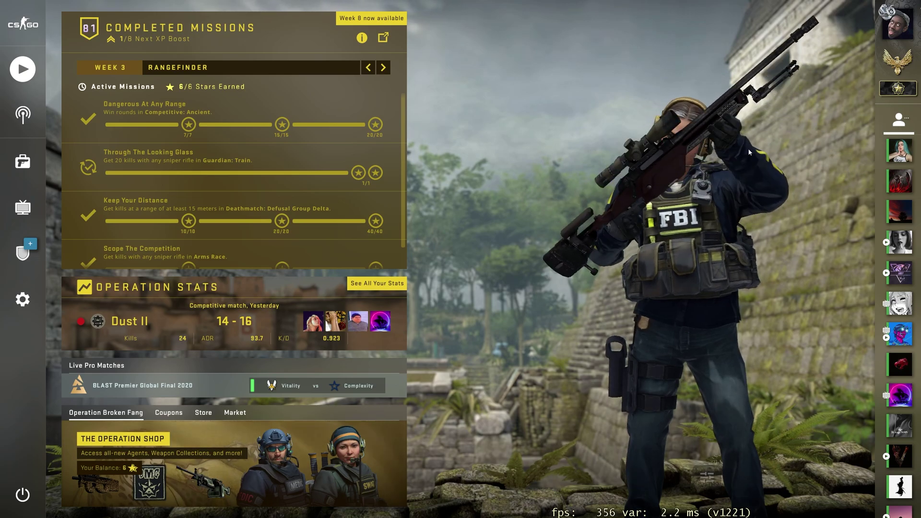
mouse_move(778, 182)
click(23, 494)
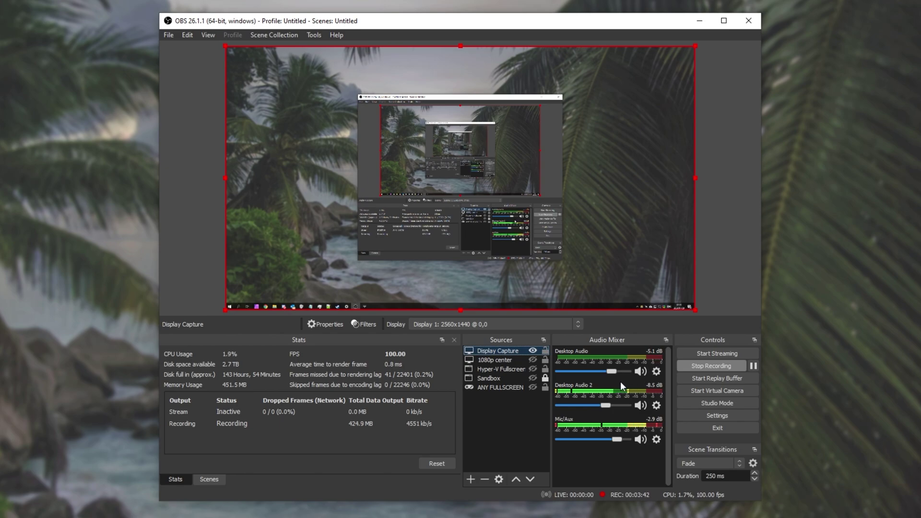
click(479, 388)
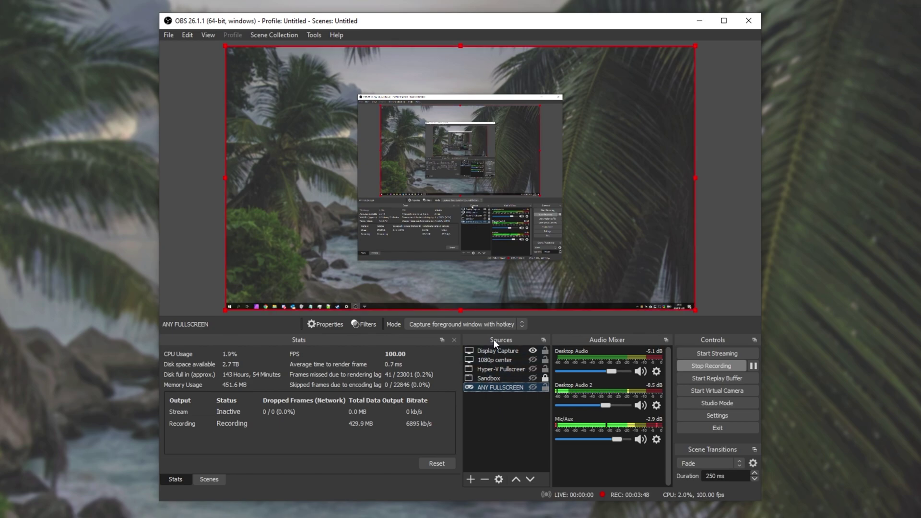
click(493, 353)
click(504, 387)
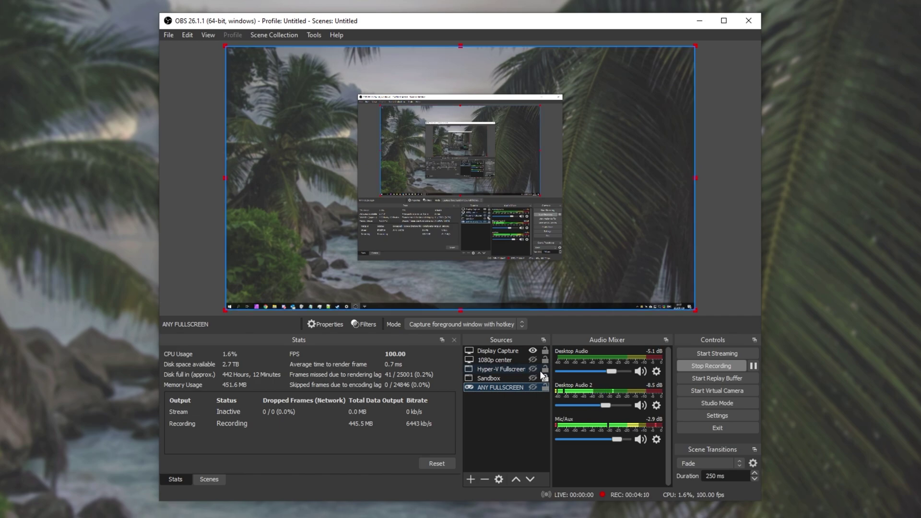
click(739, 290)
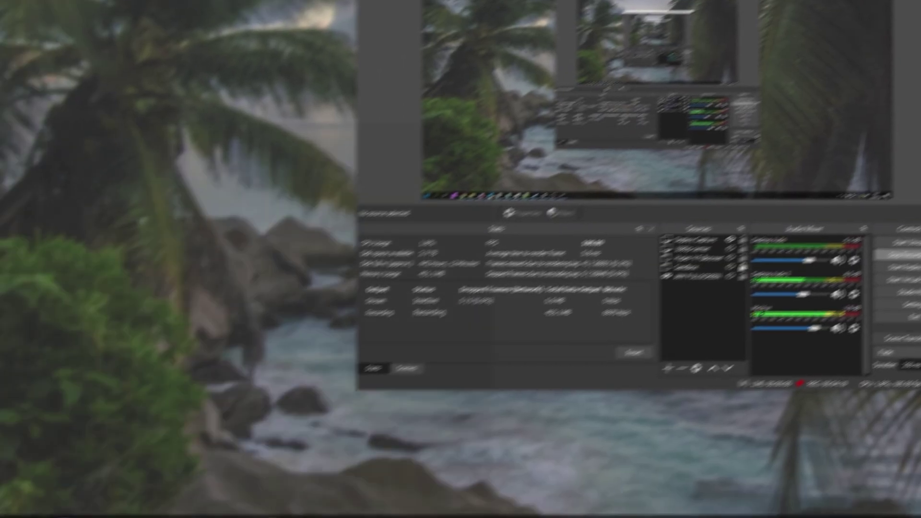
- Show the OBS Studio (64bit) Start tile's More options, including Run as administrator and Open file location
key(super)
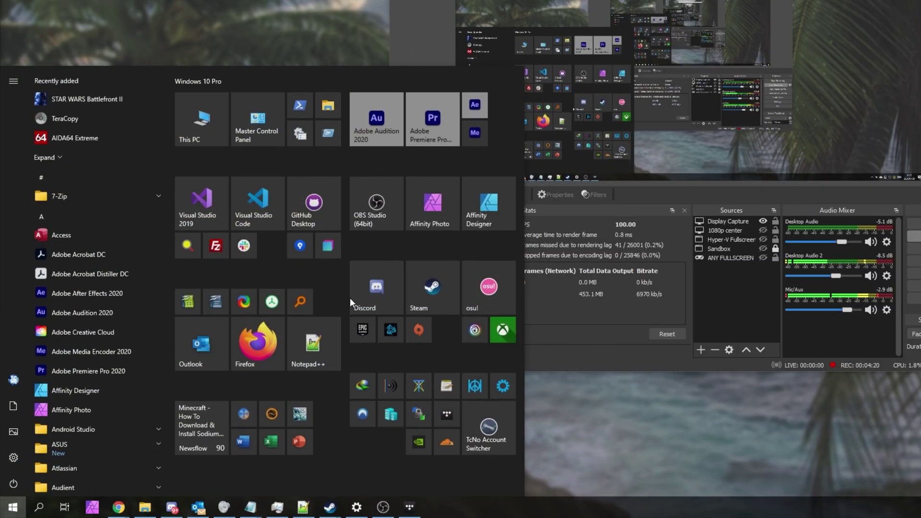
right_click(381, 208)
mouse_move(480, 252)
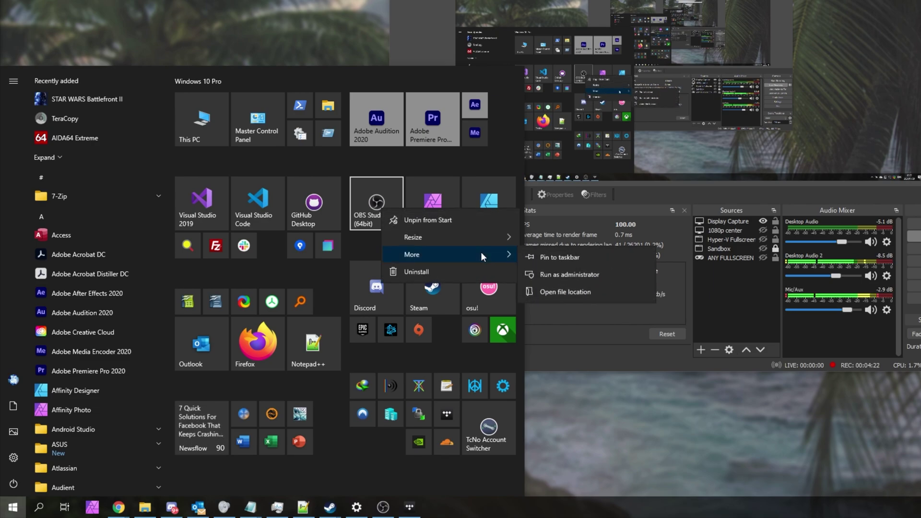
key(Escape)
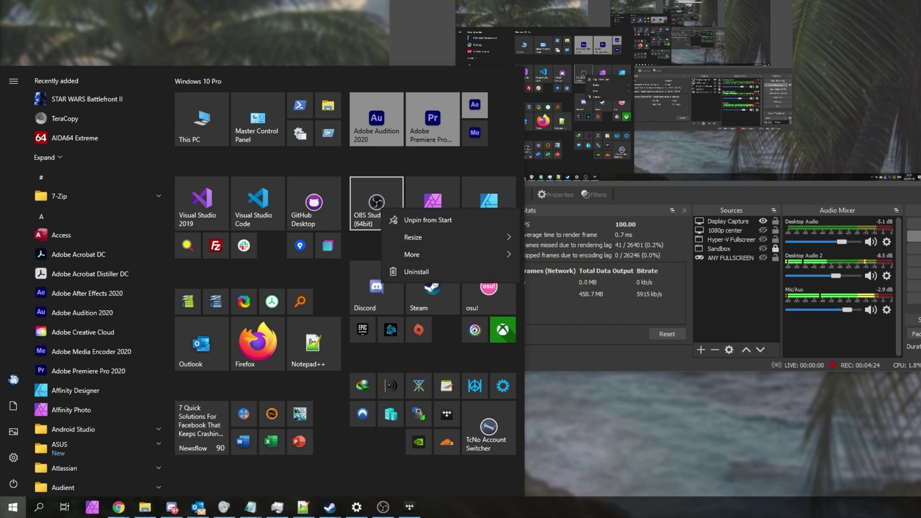
key(Escape)
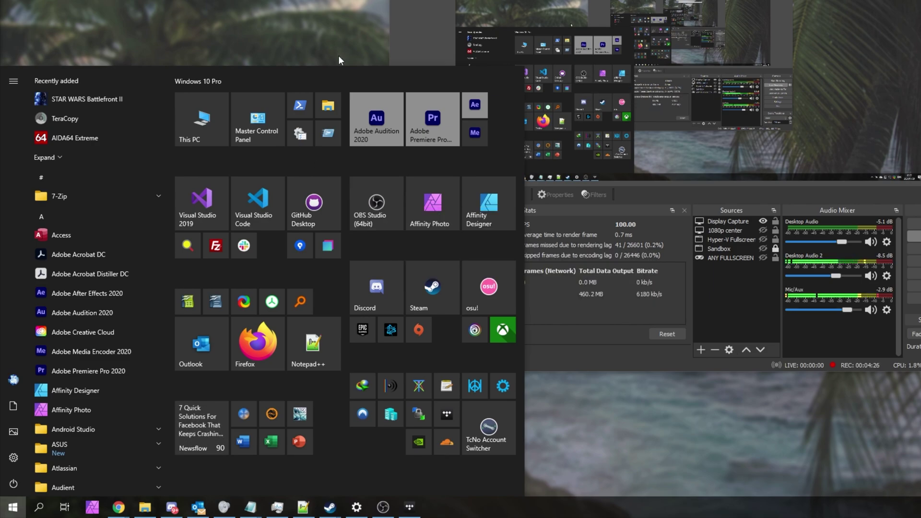
right_click(381, 191)
mouse_move(435, 240)
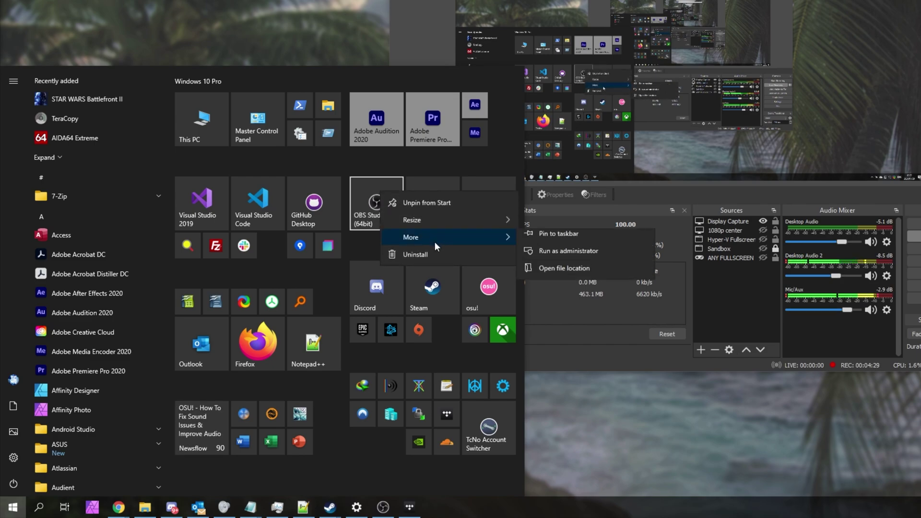
- Follow the OBS Studio shortcut's file location to obs64.exe in the bin\64bit folder
click(579, 273)
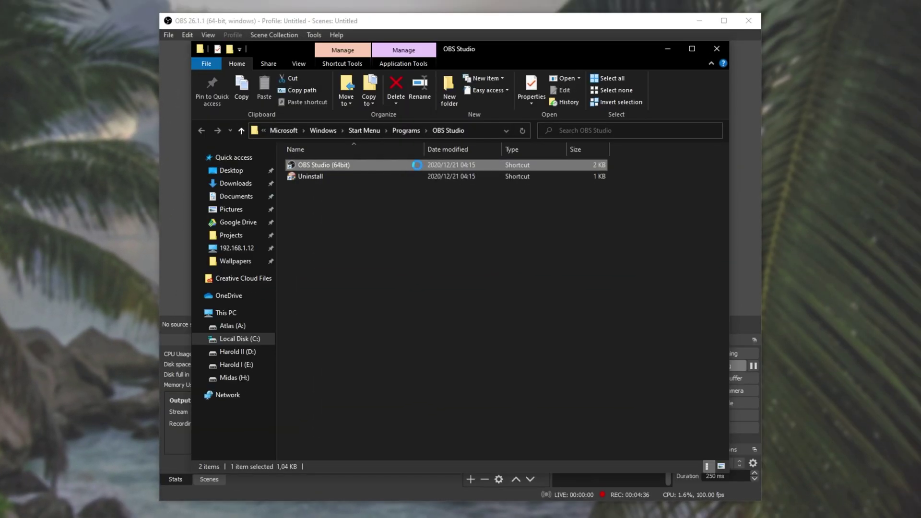
right_click(384, 165)
click(427, 242)
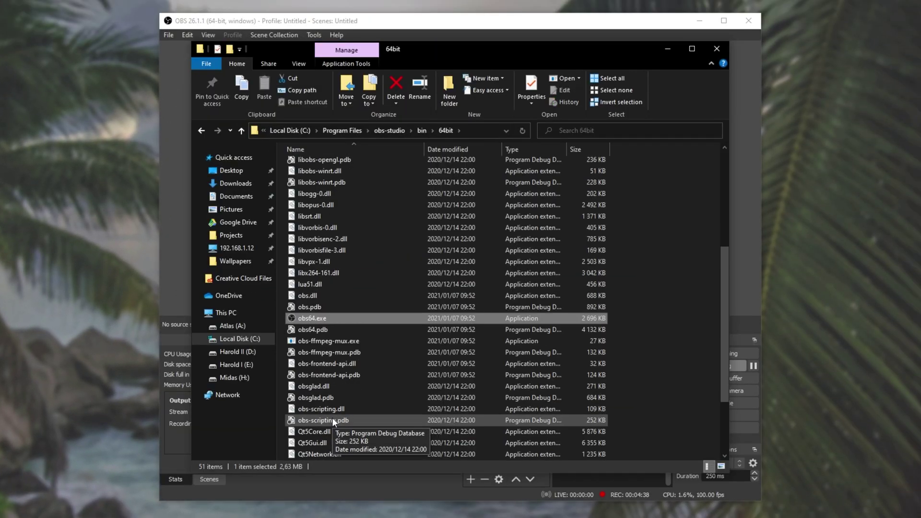
- Tick Run this program as an administrator in obs64.exe's Compatibility properties
right_click(370, 315)
click(399, 304)
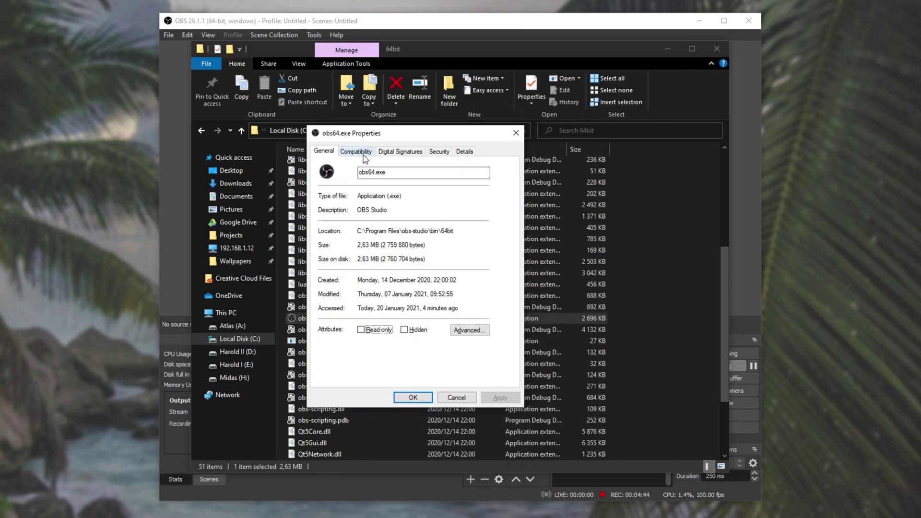
click(356, 150)
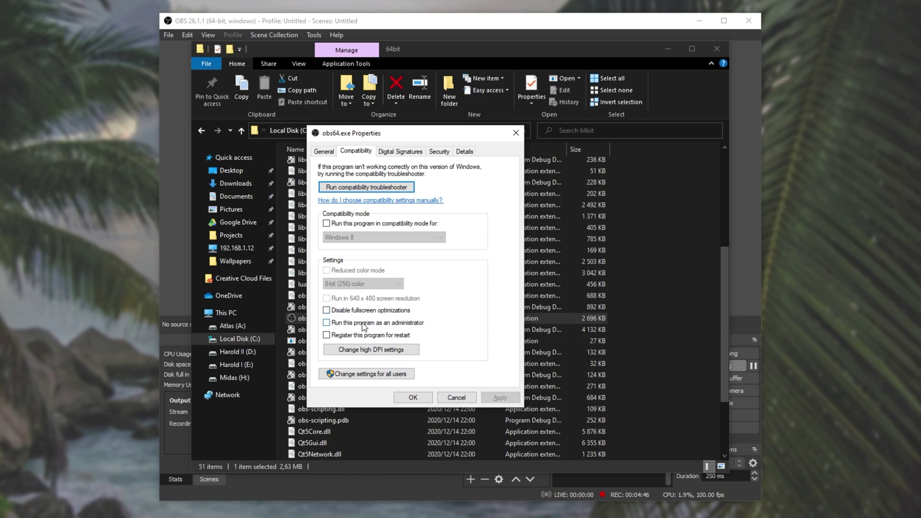
click(364, 327)
click(413, 398)
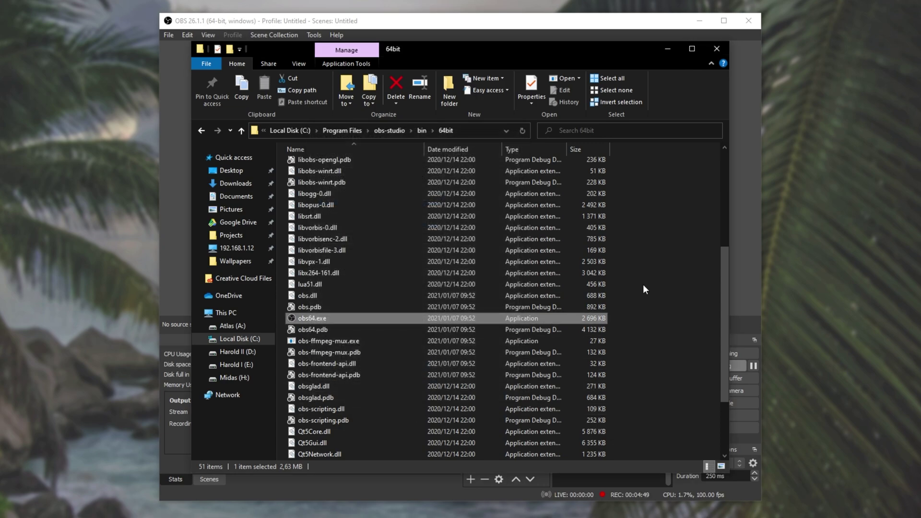
- Set the ANY FULLSCREEN source's Mode to Capture foreground window with hotkey
click(667, 50)
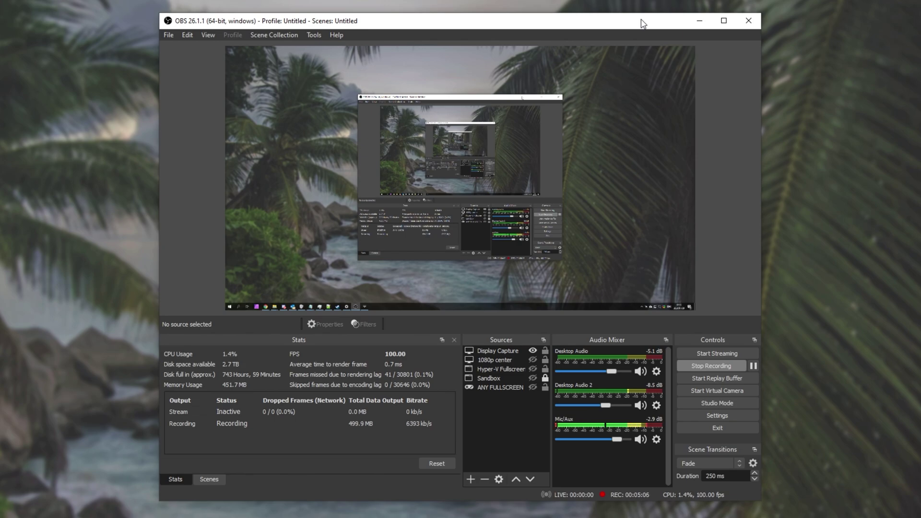
double_click(491, 388)
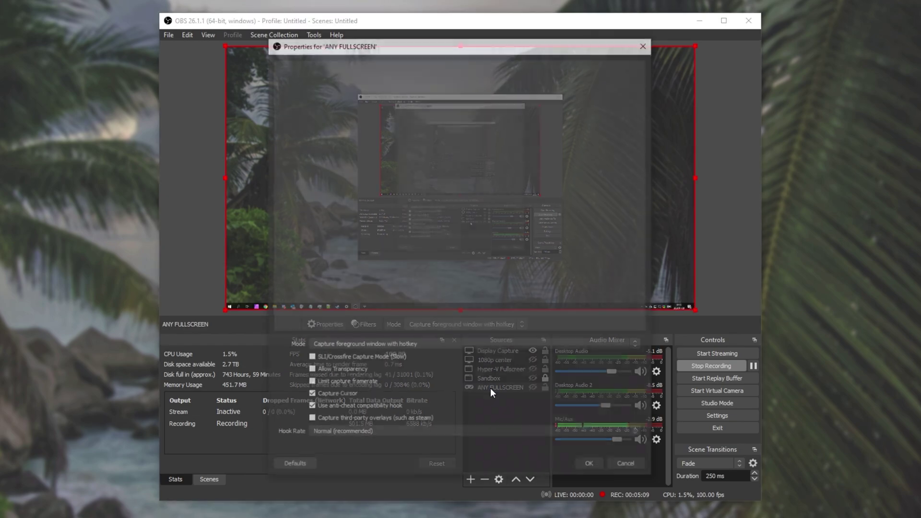
click(327, 341)
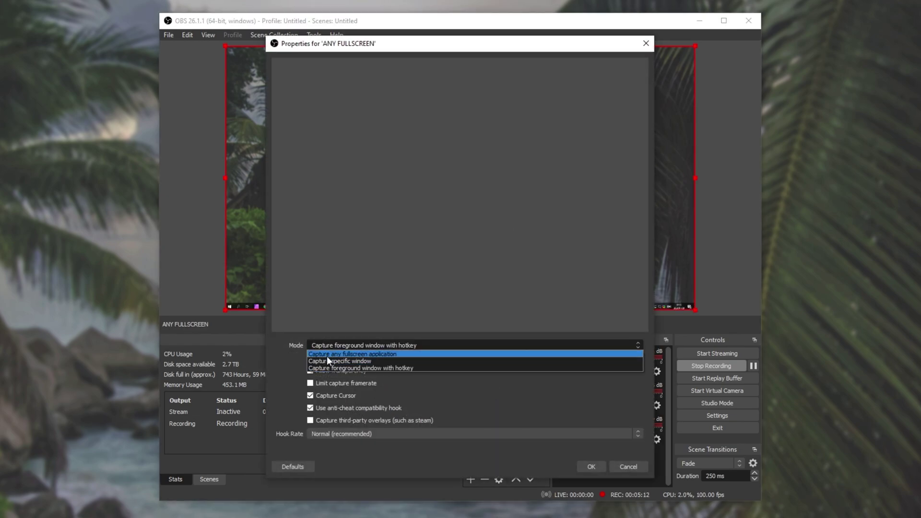
click(344, 370)
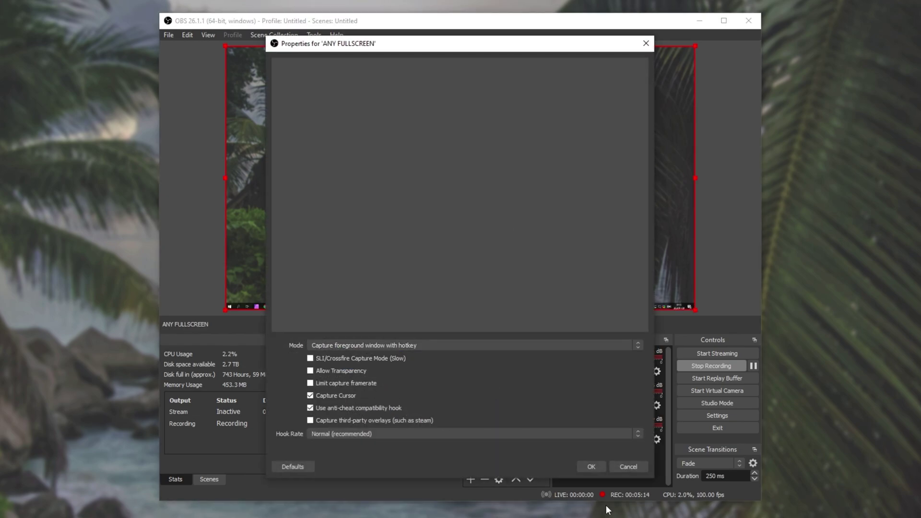
click(591, 466)
- Confirm ANY FULLSCREEN's Capture foreground window hotkey is Alt + Num - in Hotkeys settings, then close Settings
click(694, 419)
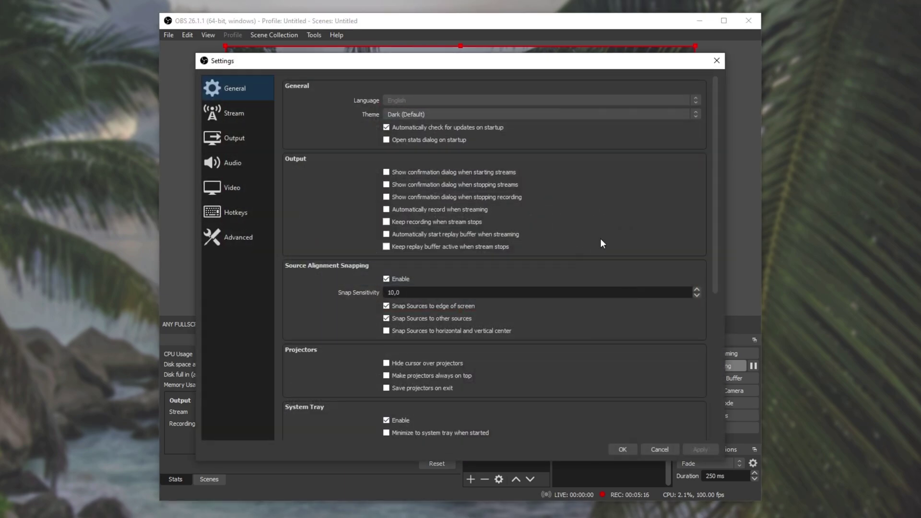
click(239, 214)
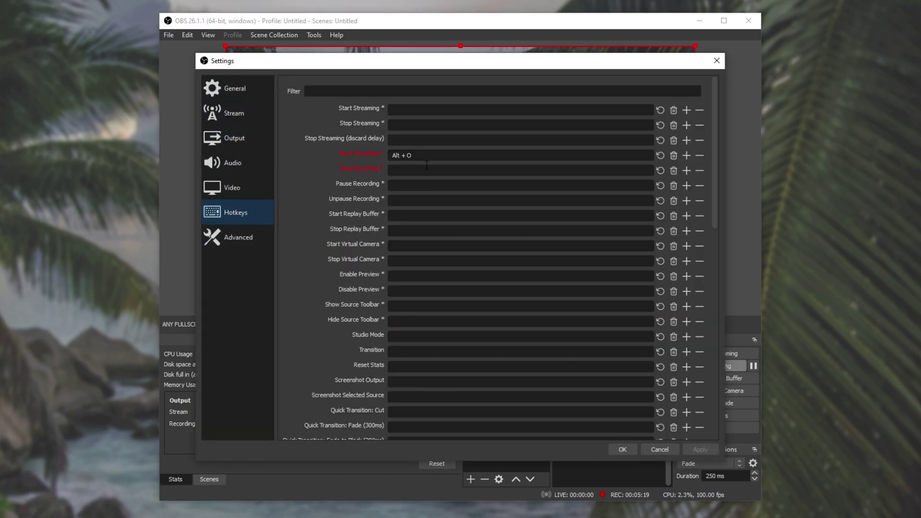
drag(447, 60, 115, 54)
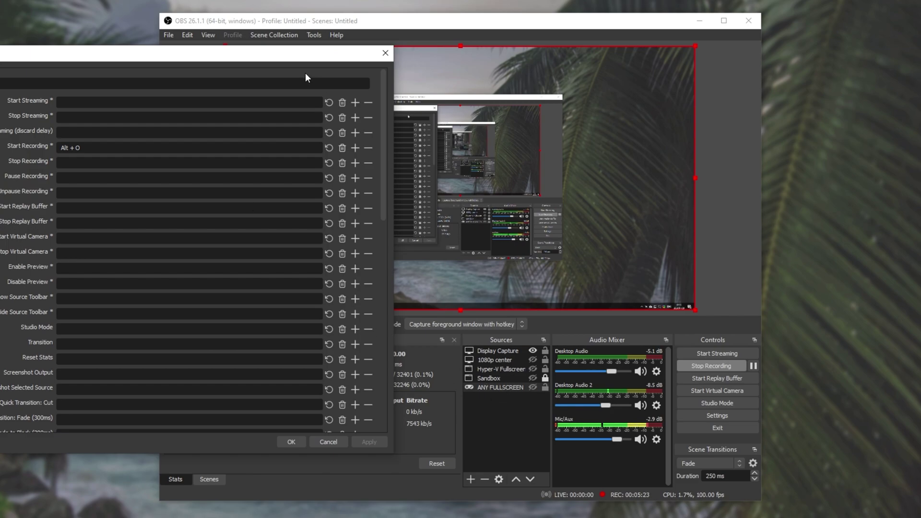
drag(298, 58, 586, 64)
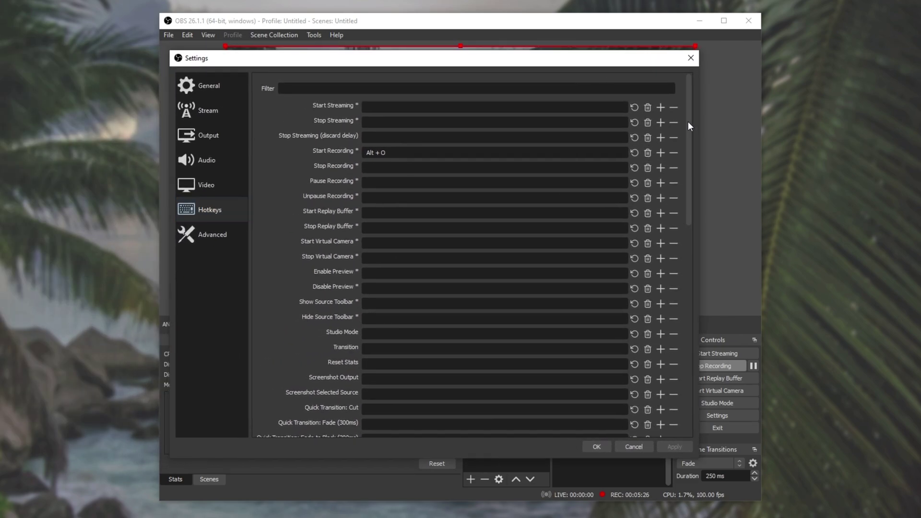
drag(688, 122, 684, 332)
drag(394, 63, 414, 65)
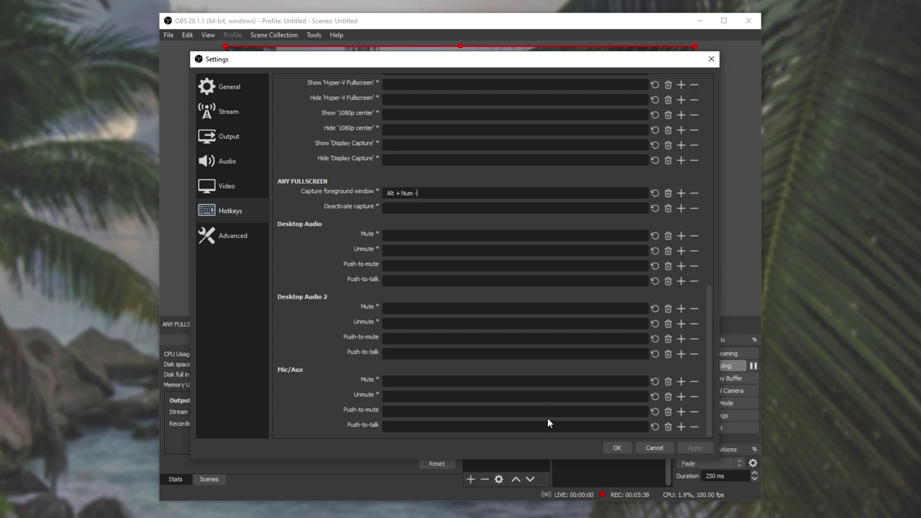
click(620, 450)
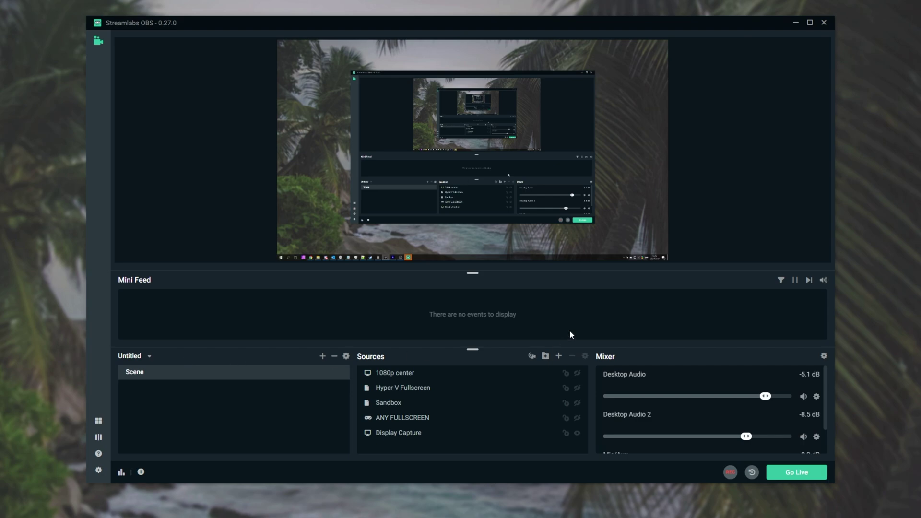
- Set ANY FULLSCREEN's game capture Mode to Capture foreground window with hotkey
click(397, 421)
double_click(407, 421)
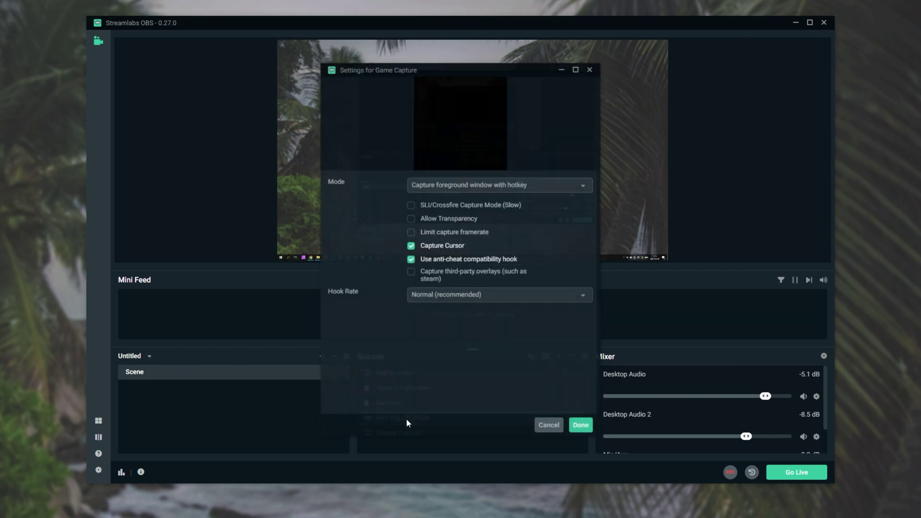
click(578, 185)
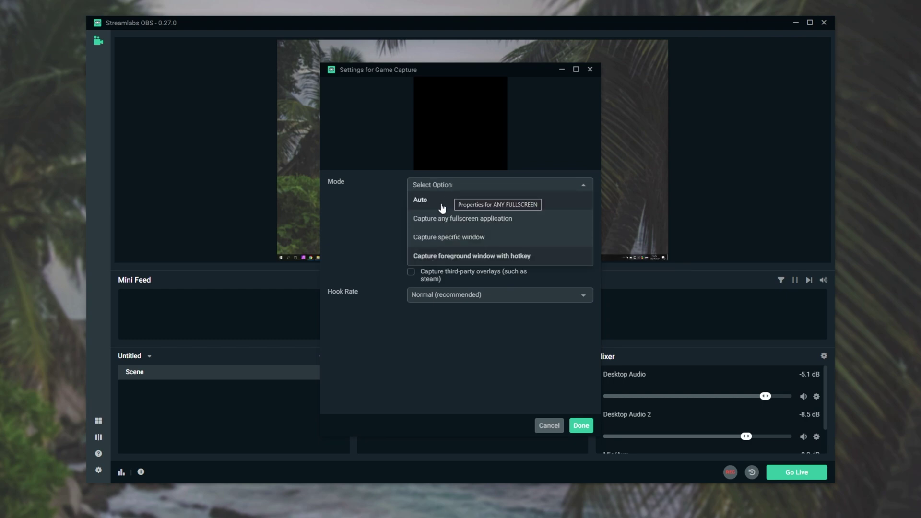
click(478, 256)
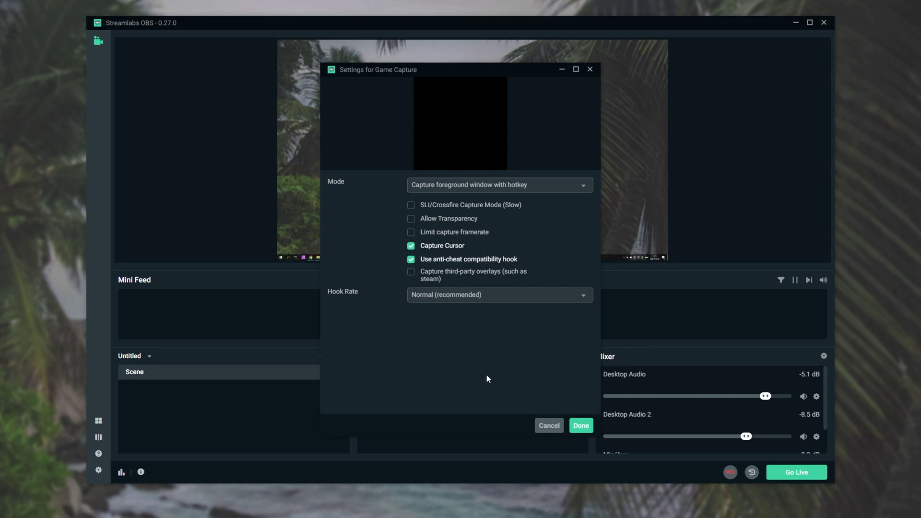
click(579, 425)
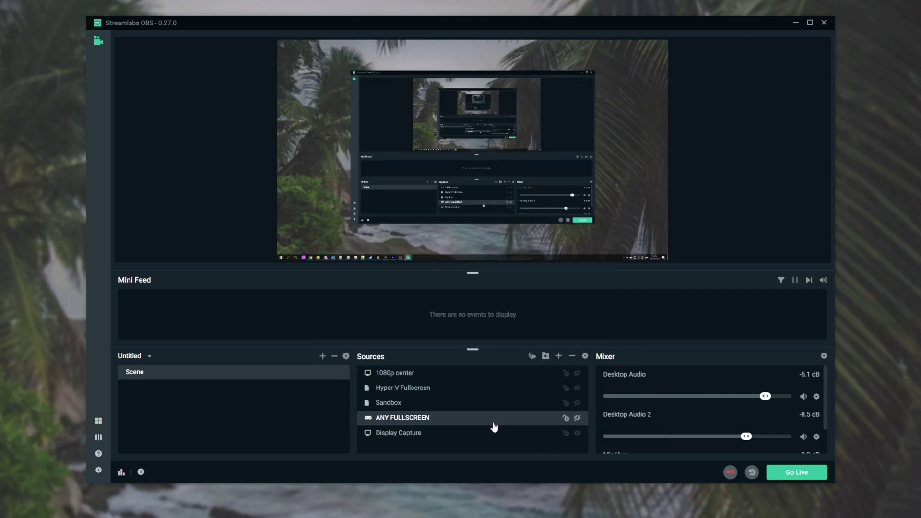
- Bind ANY FULLSCREEN's Capture Foreground Window hotkey to Alt+NumpadSubtract and save
click(98, 470)
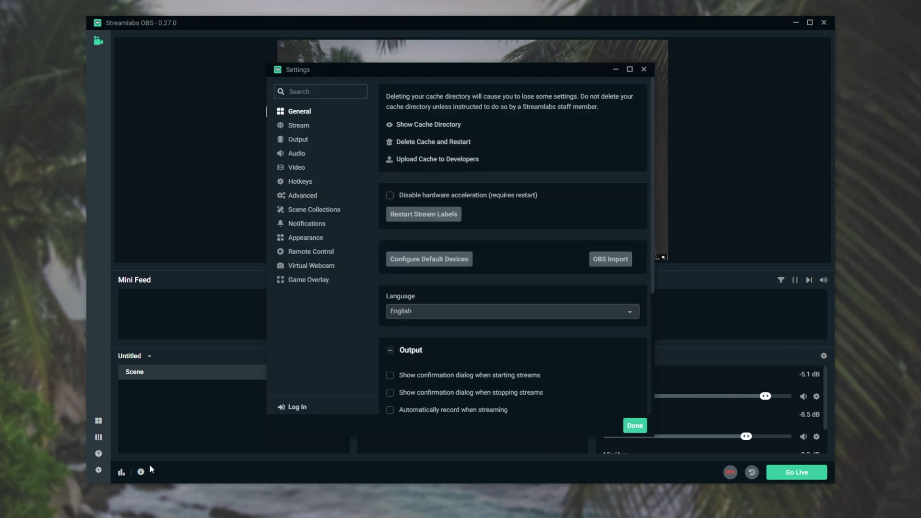
click(304, 184)
scroll(555, 223, down, 5)
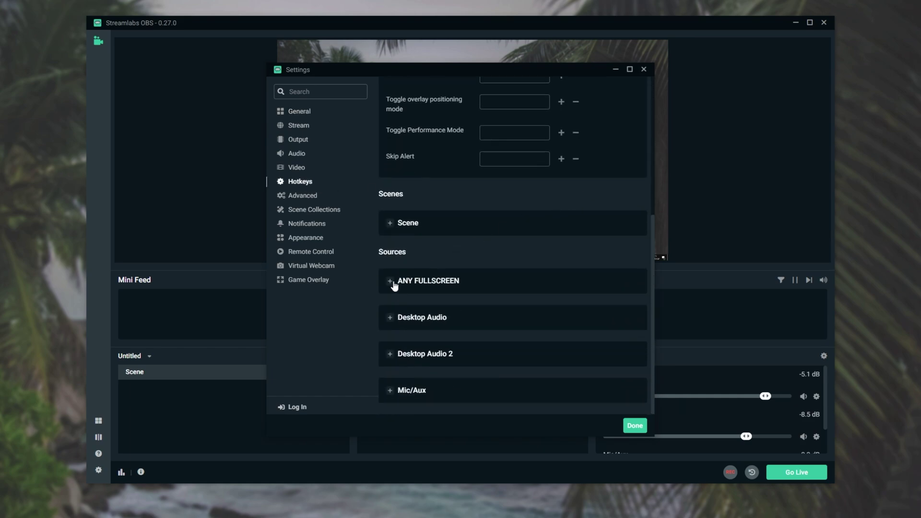
click(413, 285)
scroll(417, 273, down, 1)
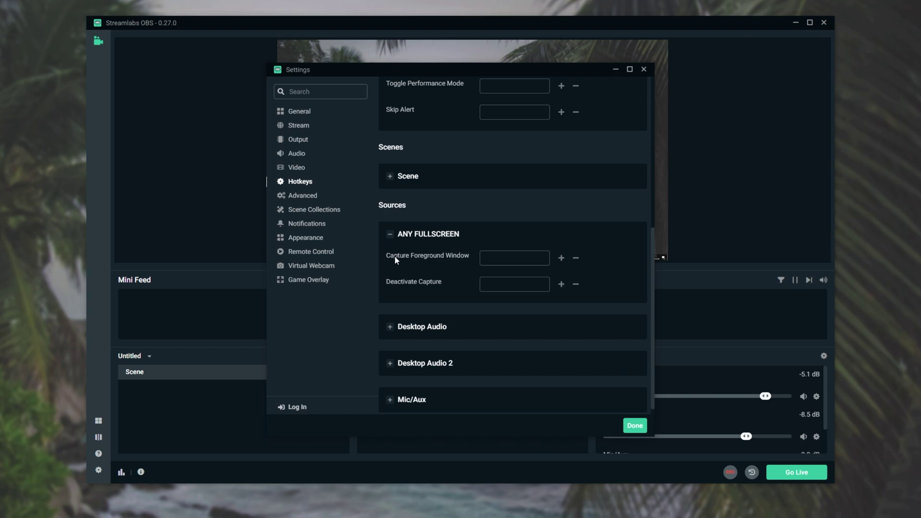
click(511, 258)
key(alt+KP_Subtract)
click(635, 425)
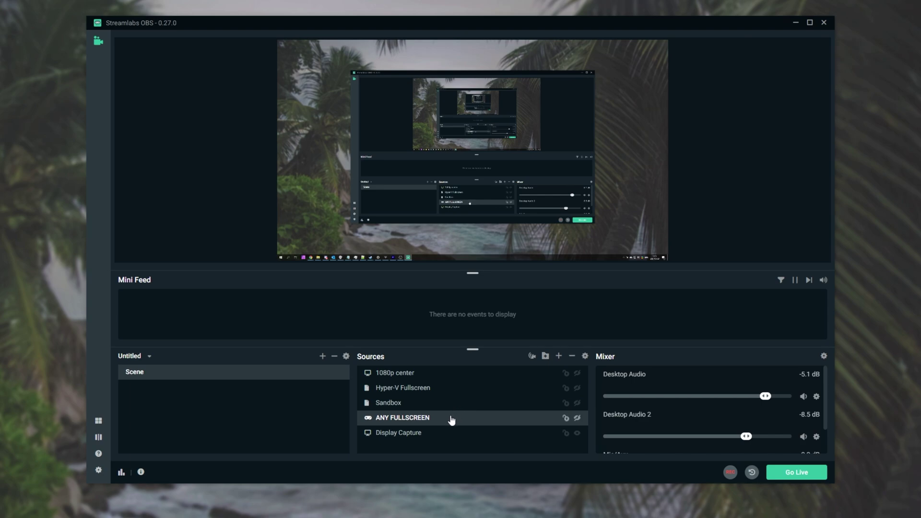
- Return to the OBS Studio window and deselect the source in the preview
mouse_move(512, 152)
mouse_down()
mouse_move(549, 169)
mouse_move(516, 152)
mouse_up()
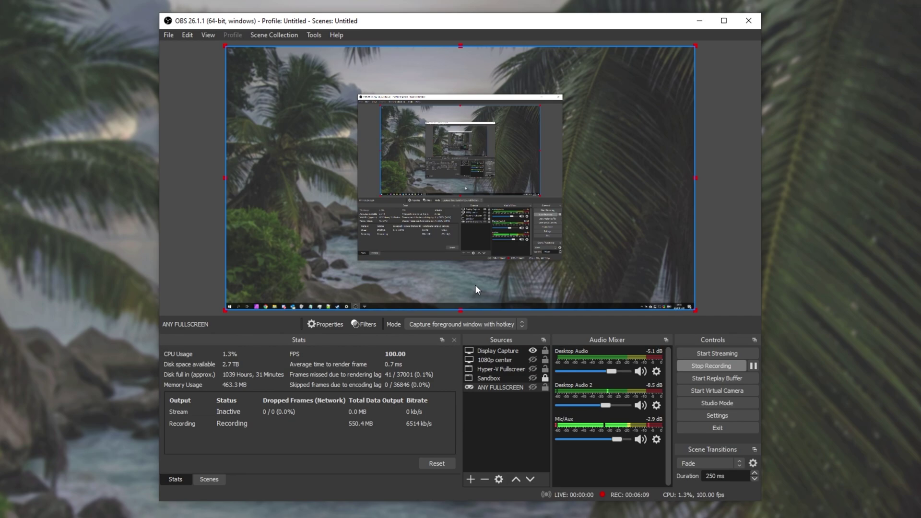
click(721, 103)
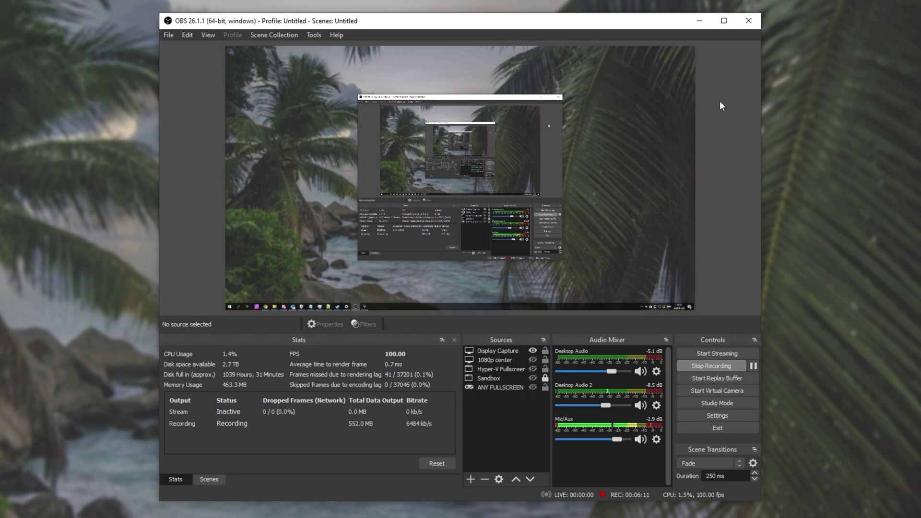